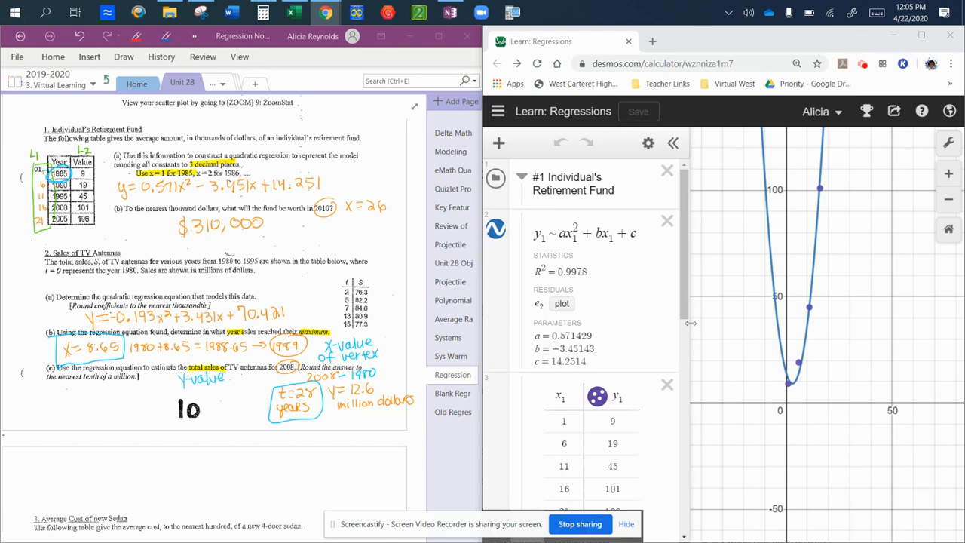
Underline the handwritten quadratic regression equation of problem 1 in the OneNote notes with the red pen
left_click(559, 234)
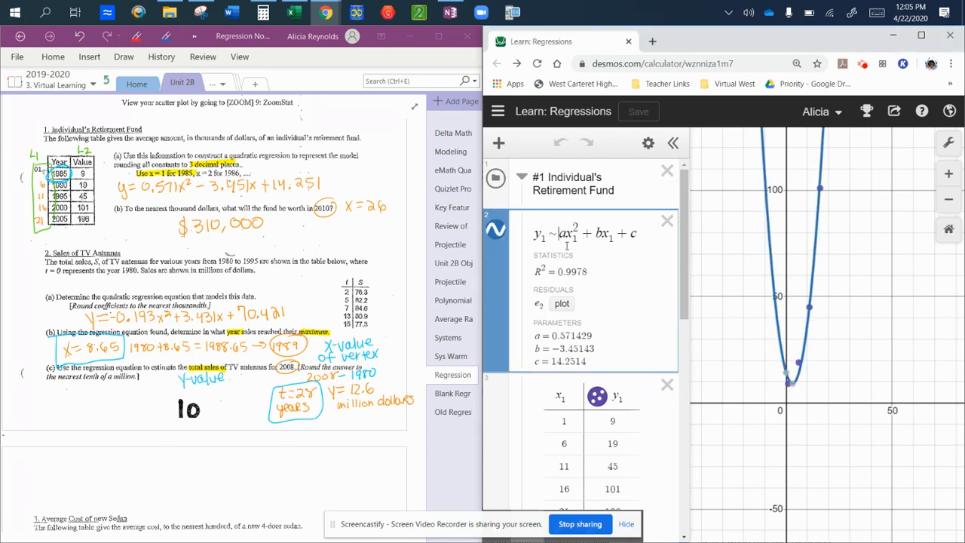
key("Right")
left_click(252, 482)
left_click(137, 36)
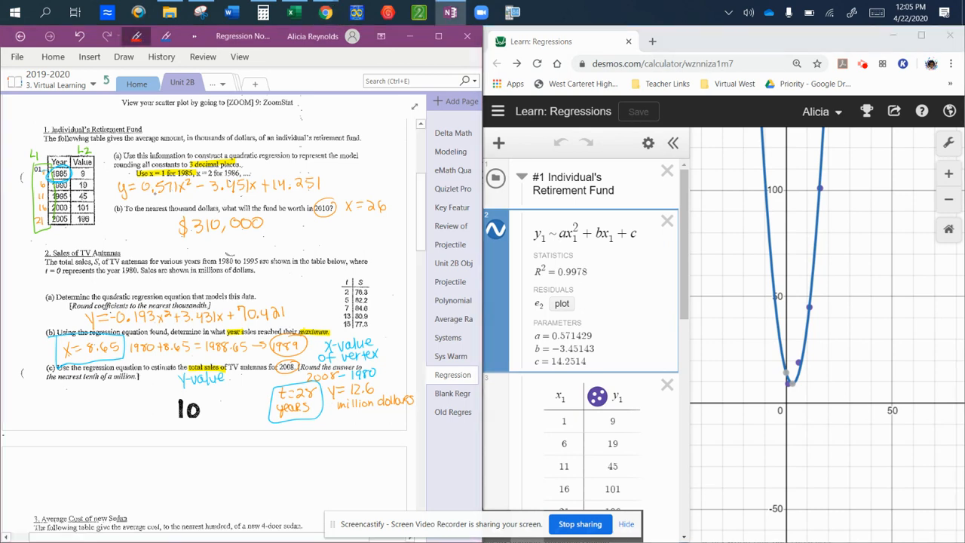
left_click_drag(140, 199, 331, 196)
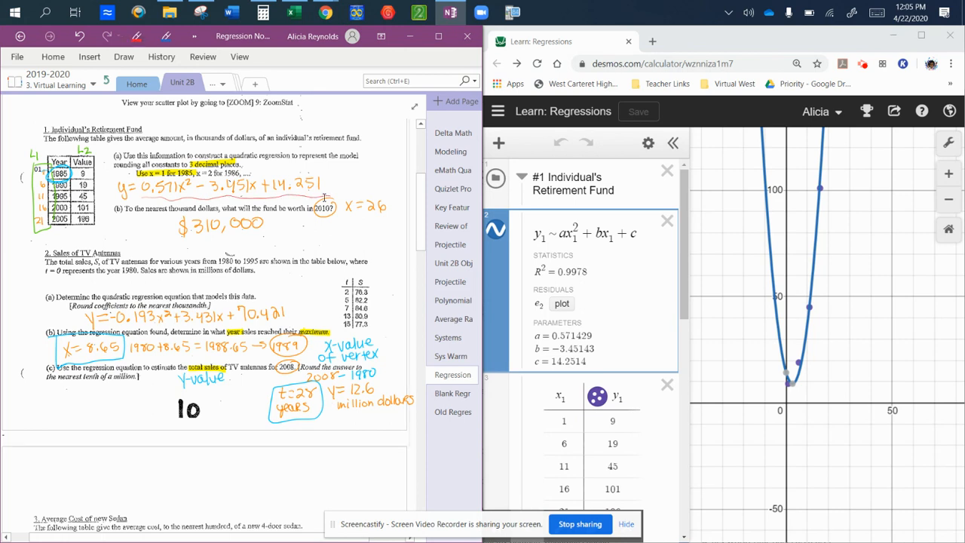
In Desmos, collapse the #1 Individual's Retirement Fund folder and expand the #2 Sales of TV Antennas folder
scroll(581, 412, "down", 3)
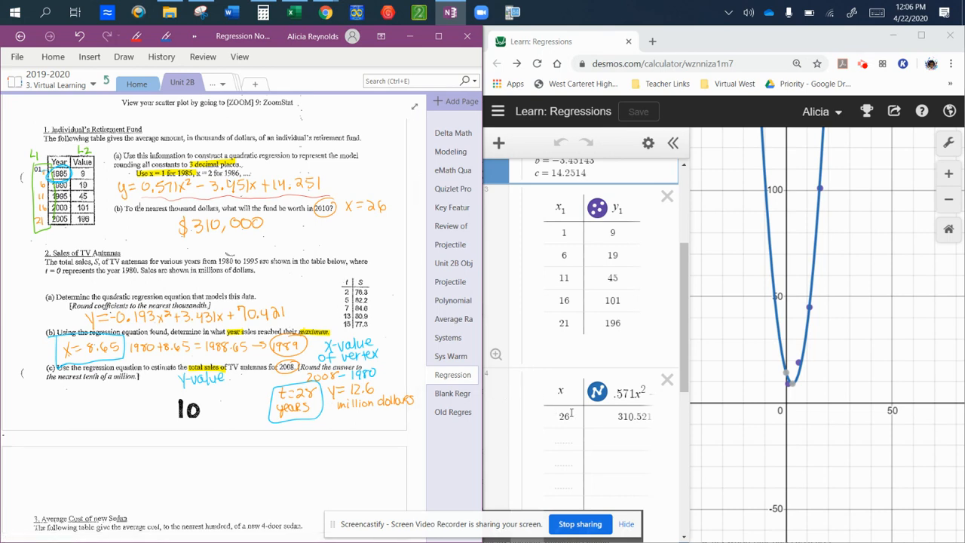
left_click(623, 393)
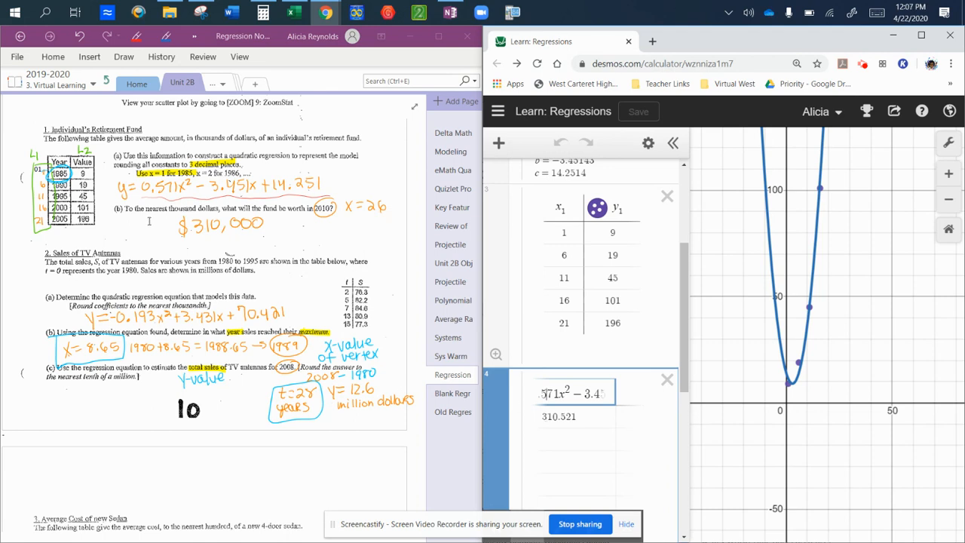
scroll(520, 261, "up", 5)
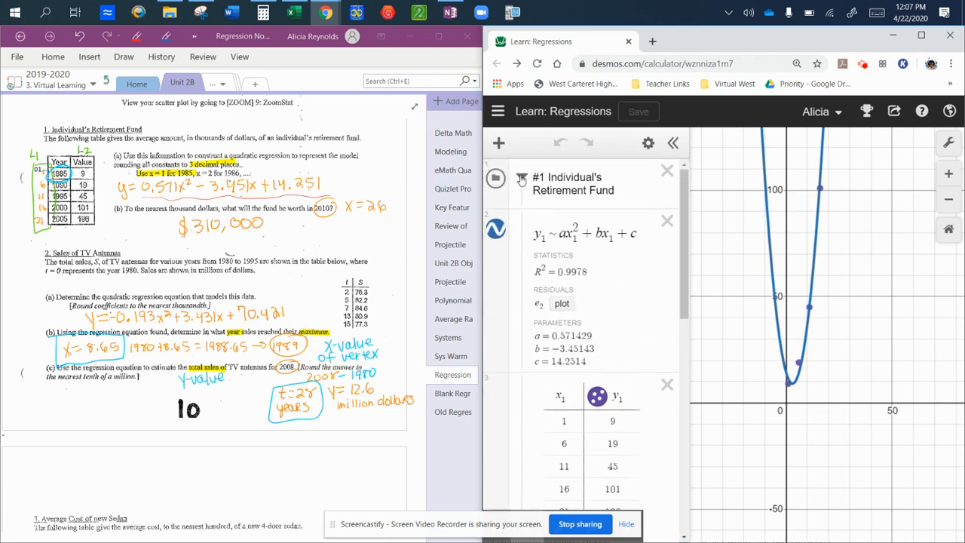
left_click(521, 178)
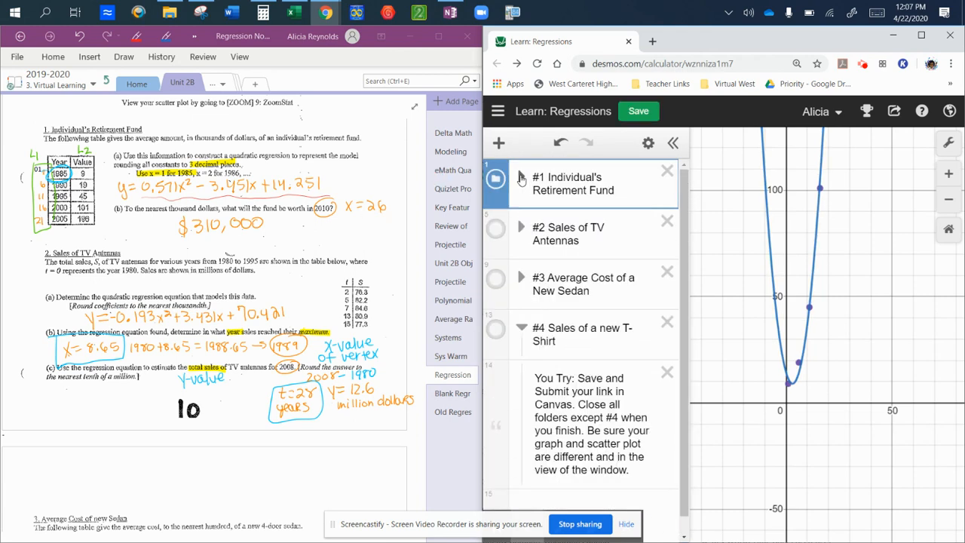
left_click(522, 227)
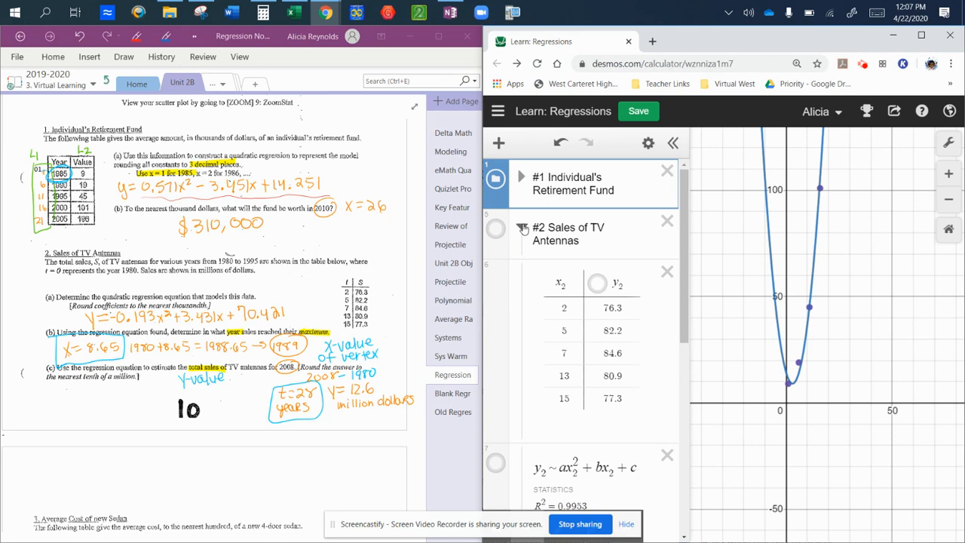
In the OneNote notes for problem 2, highlight S in the text and table header, t = 0, and "millions of dollars" in yellow
left_click(194, 36)
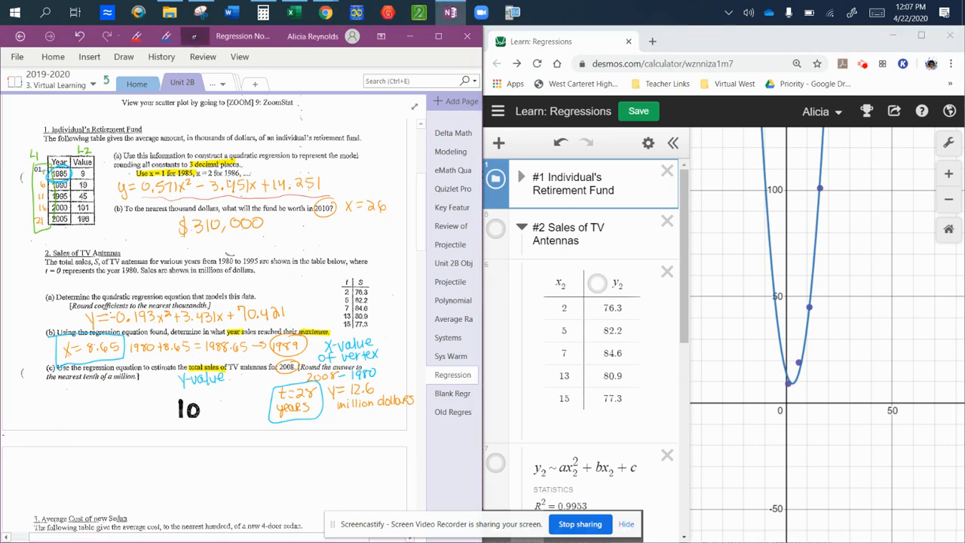
left_click(121, 57)
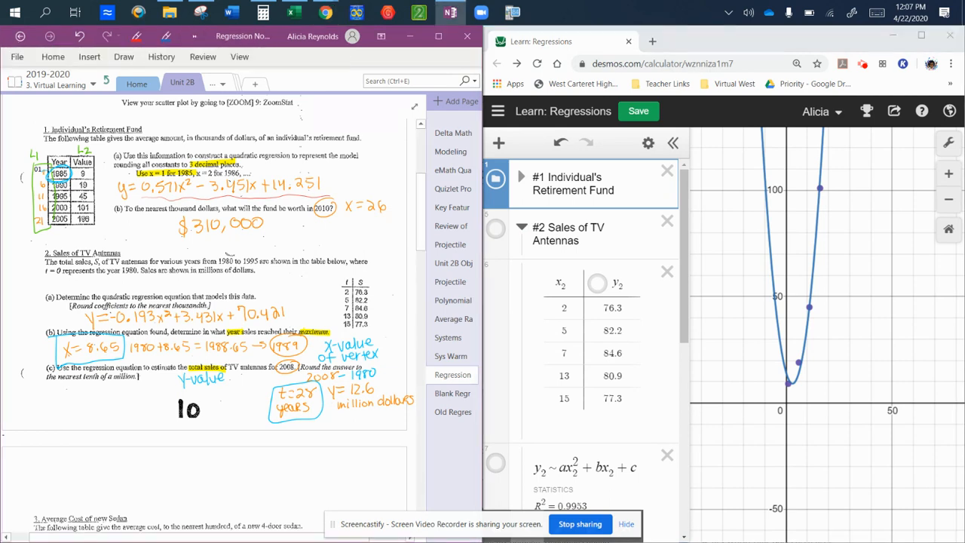
left_click_drag(92, 261, 102, 261)
left_click_drag(355, 282, 365, 282)
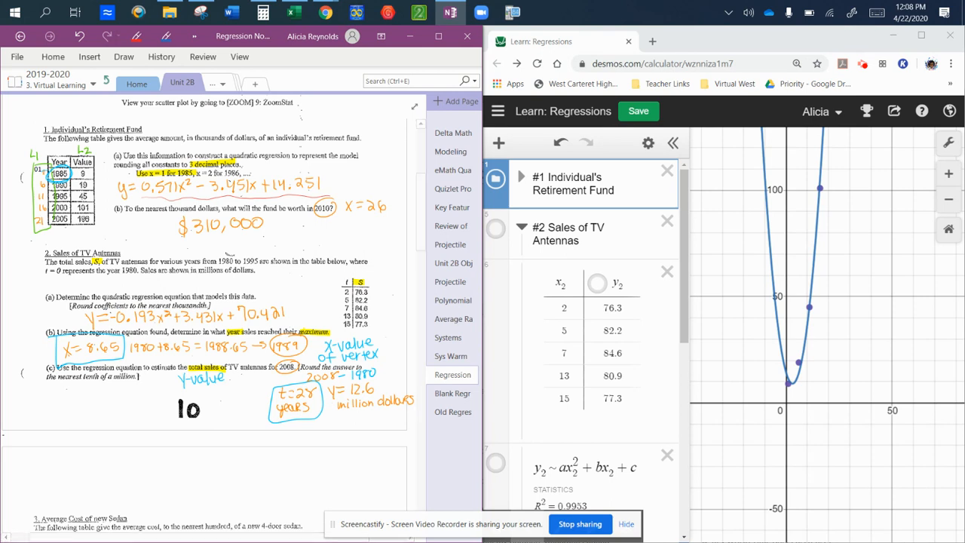
left_click_drag(43, 270, 65, 270)
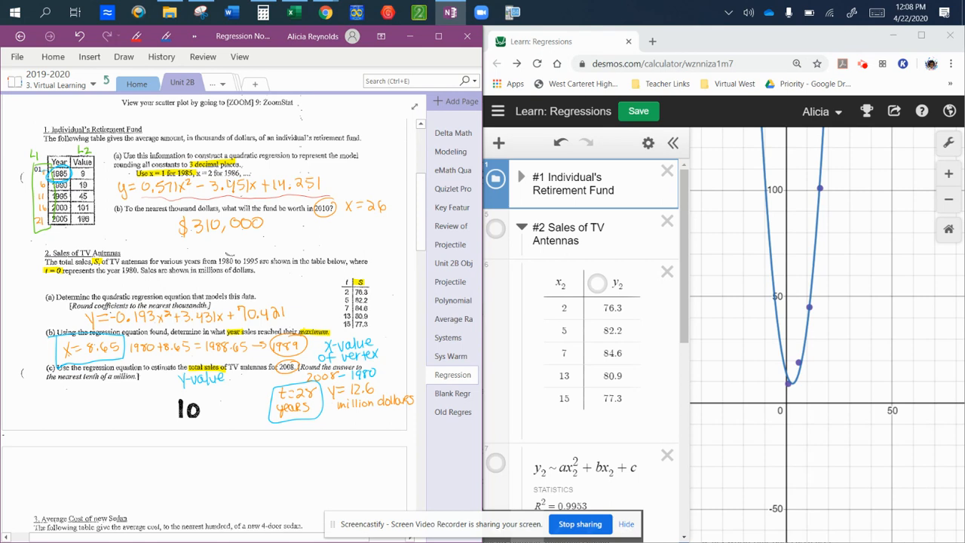
left_click_drag(197, 272, 255, 272)
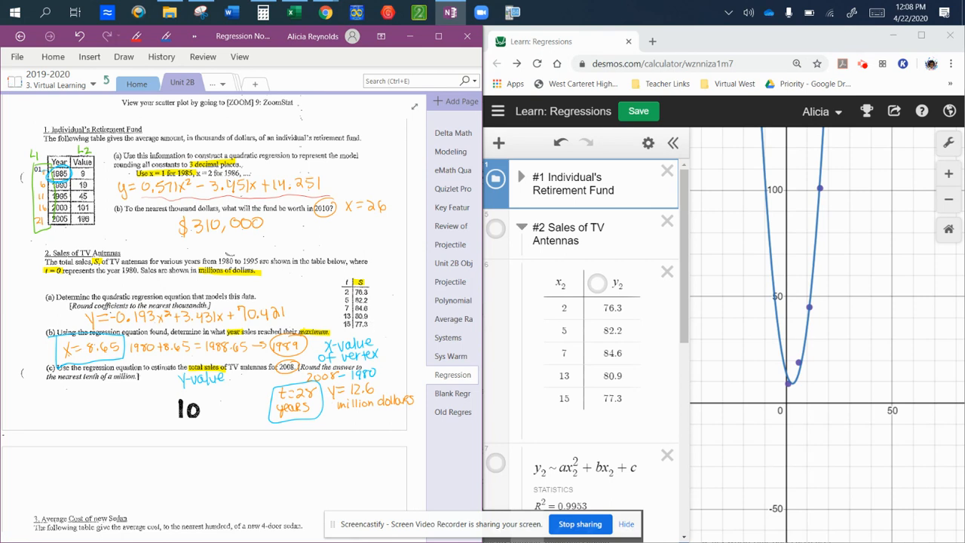
Circle the t and S data table of problem 2 with the red pen
left_click(136, 37)
left_click(635, 468)
left_click(332, 286)
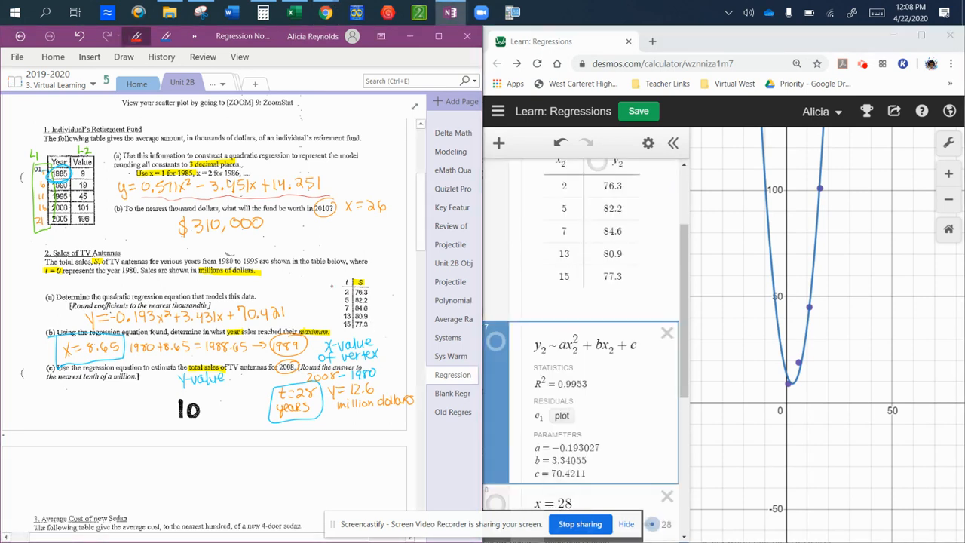
mouse_move(338, 273)
left_mouse_down()
mouse_move(356, 332)
mouse_move(373, 281)
mouse_move(336, 310)
mouse_move(367, 328)
left_mouse_up()
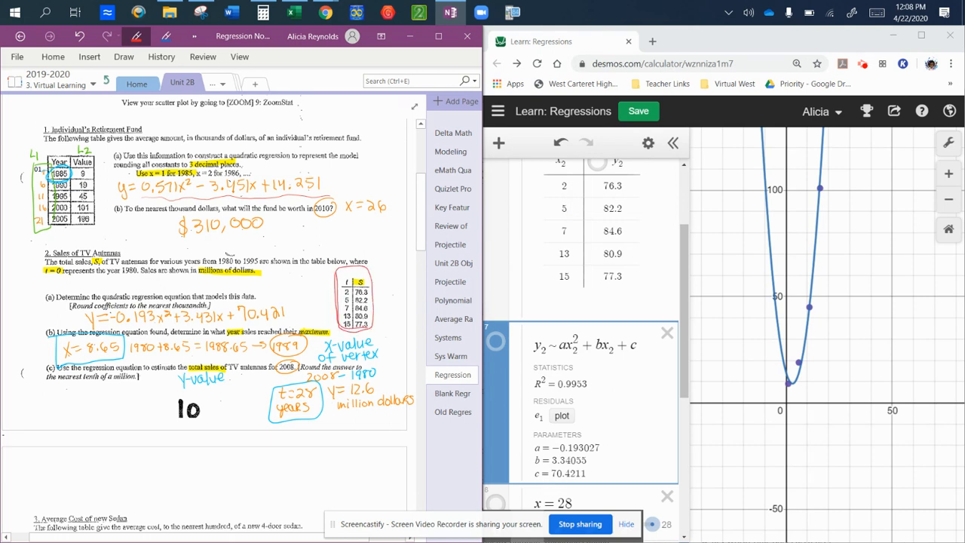
Compare the TV antennas table and regression parameters in Desmos with the notes, and box "nearest thousandth" in part (a) in red
left_click(635, 345)
scroll(593, 332, "up", 1)
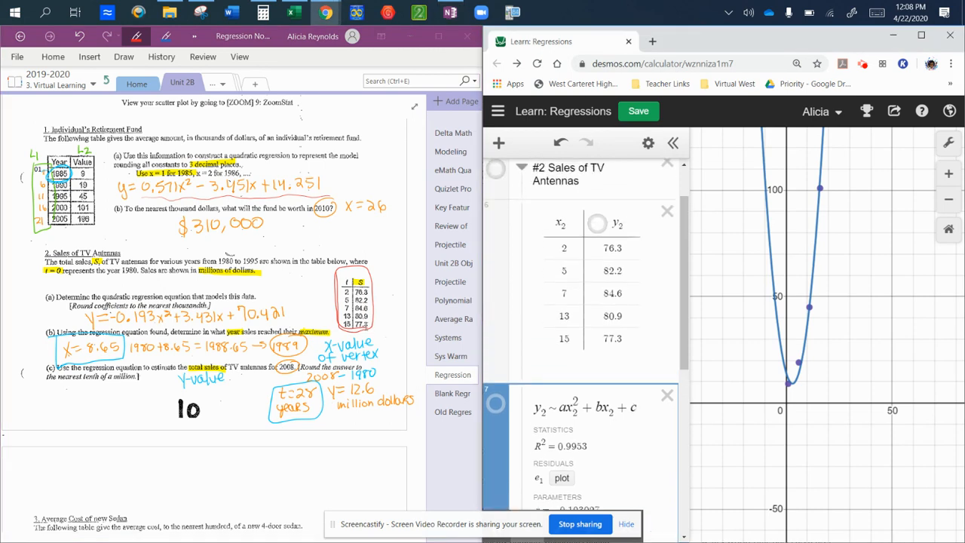
left_click(610, 382)
scroll(593, 332, "down", 1)
scroll(586, 332, "down", 3)
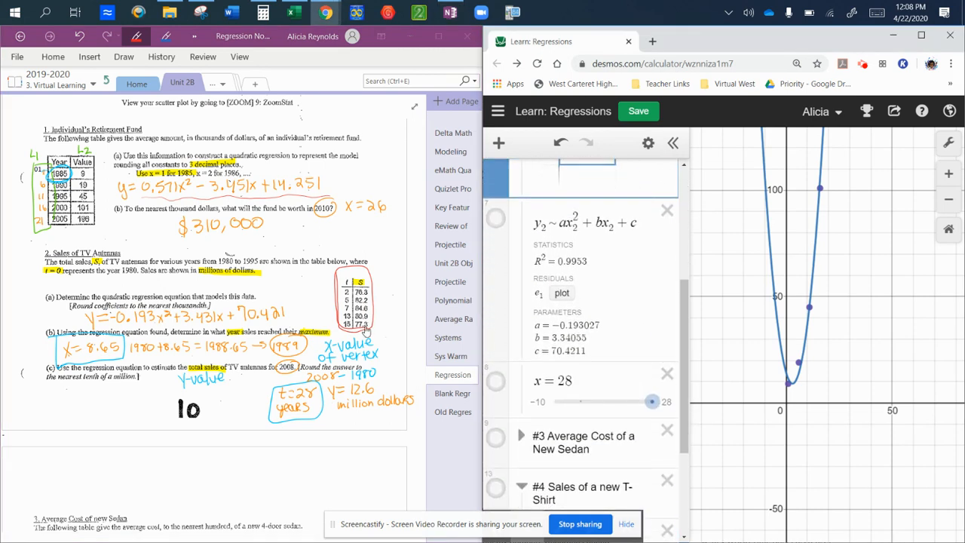
key("Down")
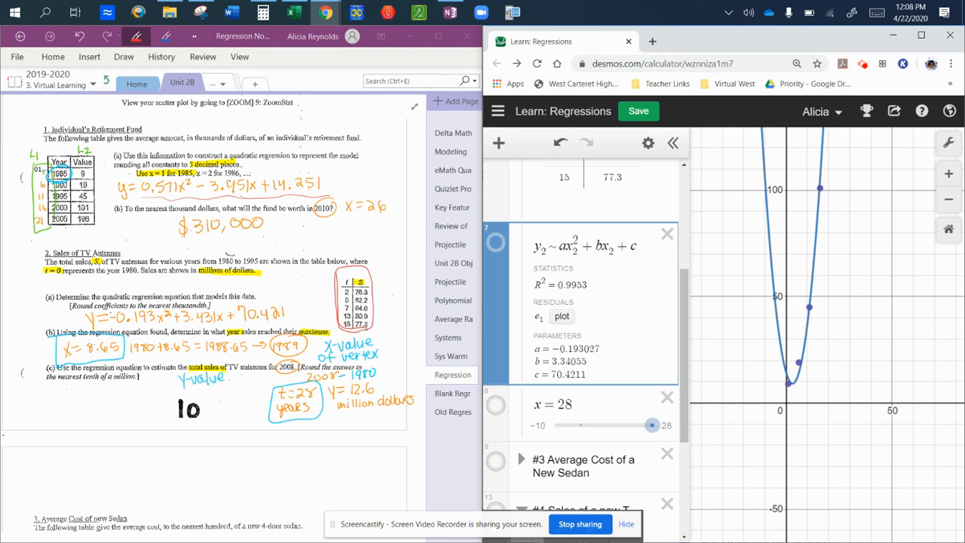
left_click(367, 325)
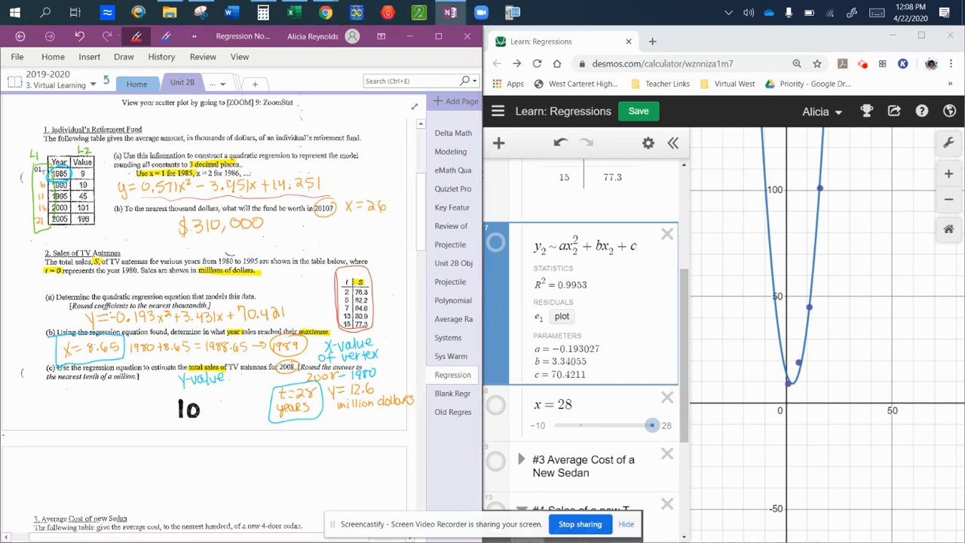
mouse_move(145, 300)
left_mouse_down()
mouse_move(149, 309)
mouse_move(211, 306)
mouse_move(148, 301)
left_mouse_up()
In Desmos, hide the #1 Individual's Retirement Fund graph and show the #2 Sales of TV Antennas graph
scroll(586, 332, "up", 3)
left_click(564, 308)
left_click(496, 178)
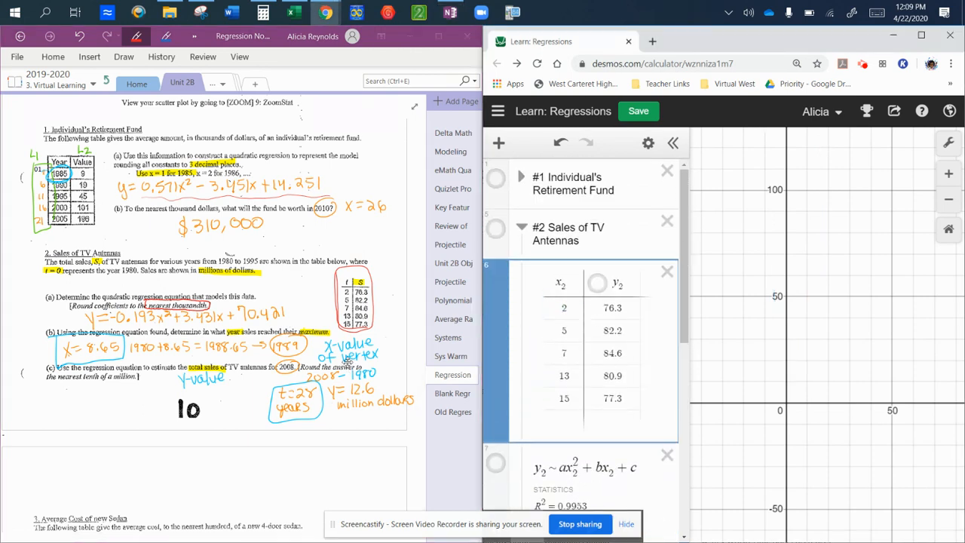
left_click(495, 228)
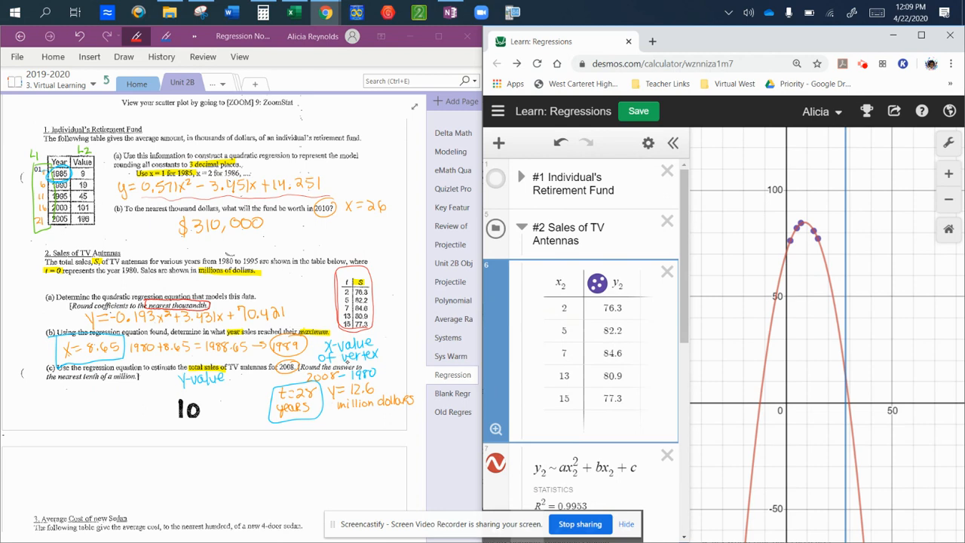
Select the TV antennas regression curve and display the coordinates of its vertex
scroll(581, 339, "down", 2)
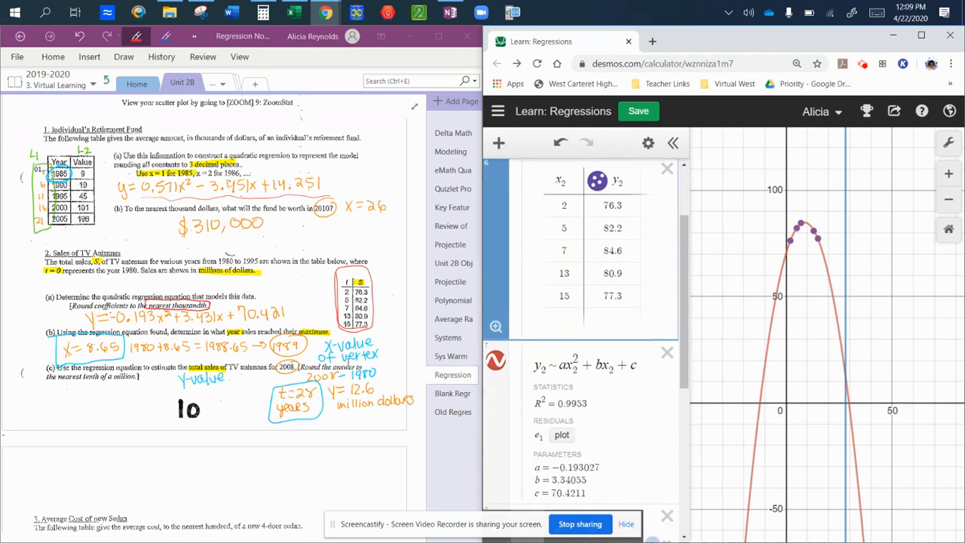
scroll(581, 339, "down", 4)
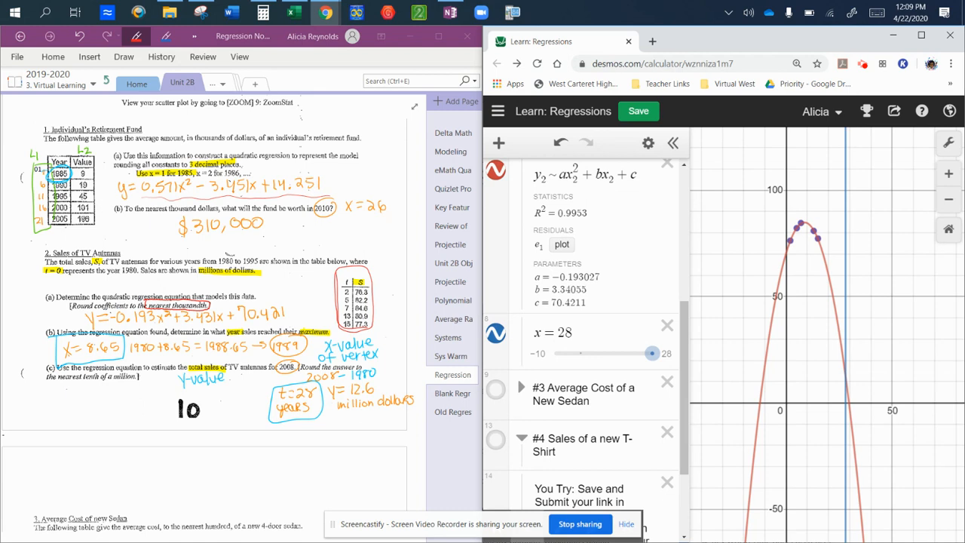
left_click(845, 375)
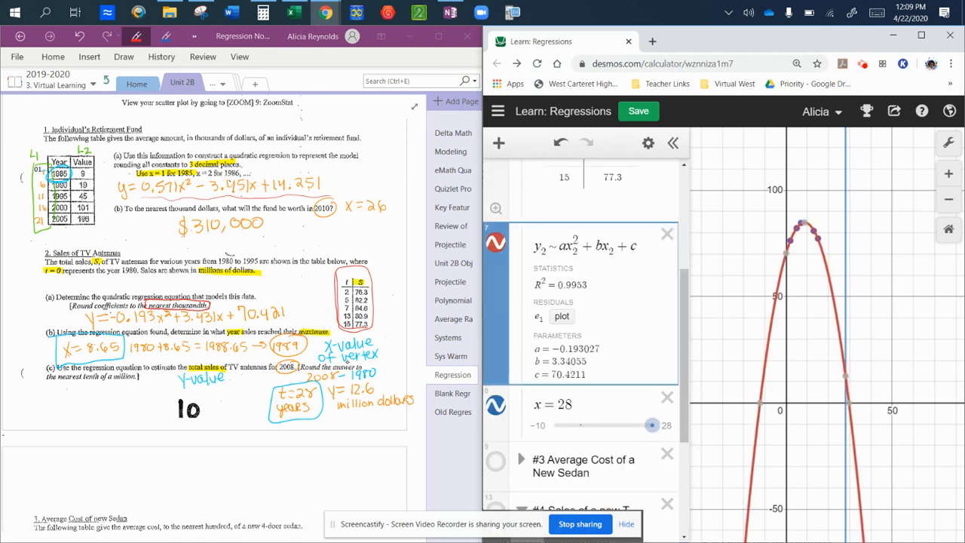
left_click(804, 223)
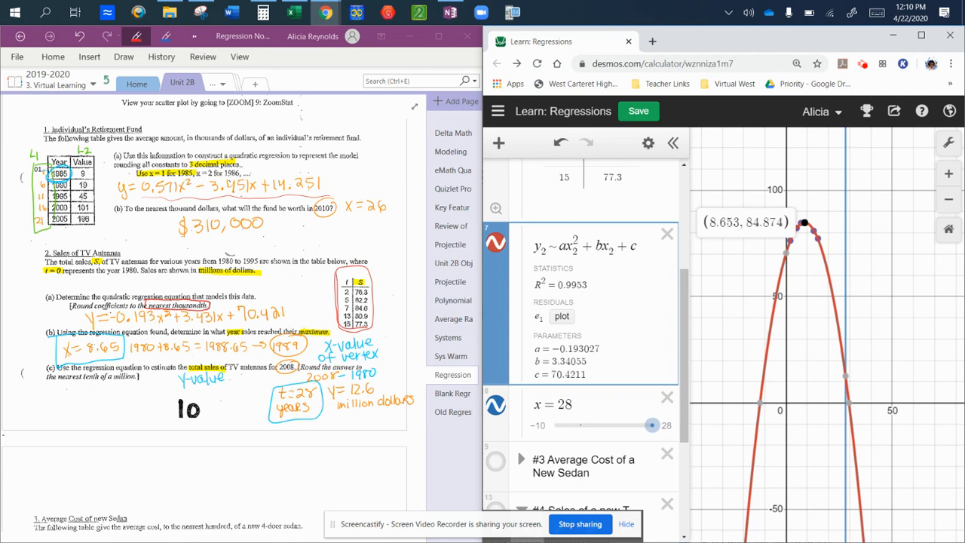
Draw a red bracket beside part (b) of problem 2 in the OneNote notes
left_click(50, 324)
mouse_move(51, 322)
left_mouse_down()
mouse_move(35, 349)
mouse_move(44, 373)
left_mouse_up()
mouse_move(43, 325)
left_mouse_down()
mouse_move(30, 363)
mouse_move(43, 372)
left_mouse_up()
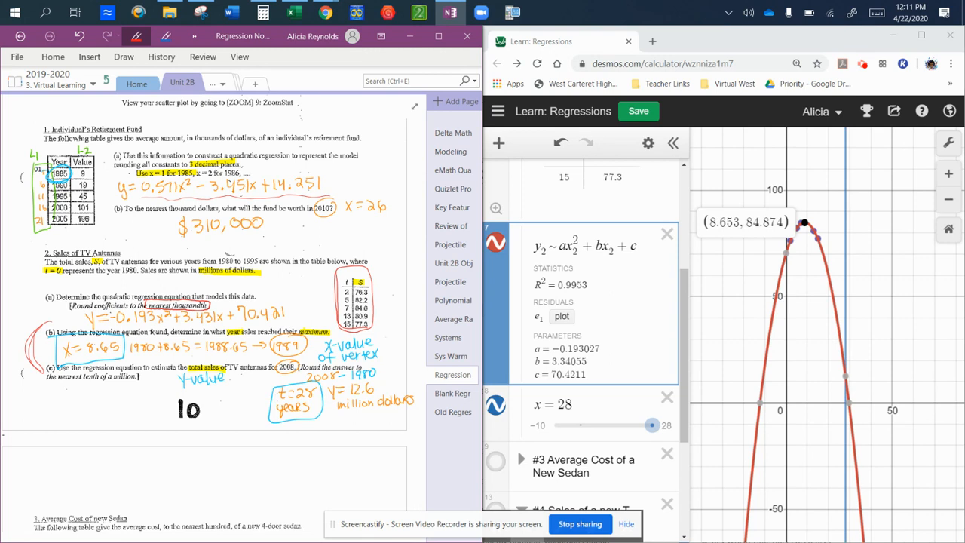
In Desmos, display the coordinates where the TV antennas regression curve meets the line x = 28
left_click(845, 376)
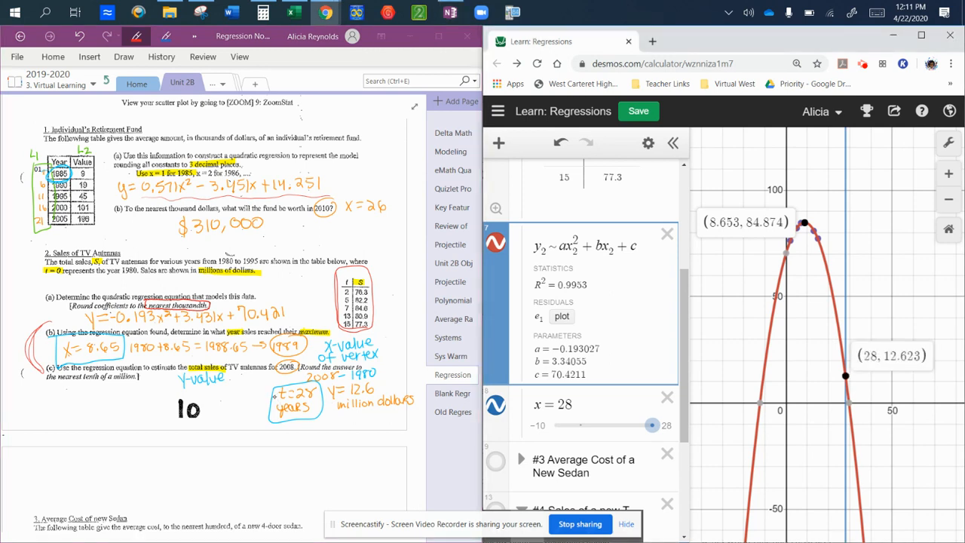
left_click(846, 375)
left_click(845, 375)
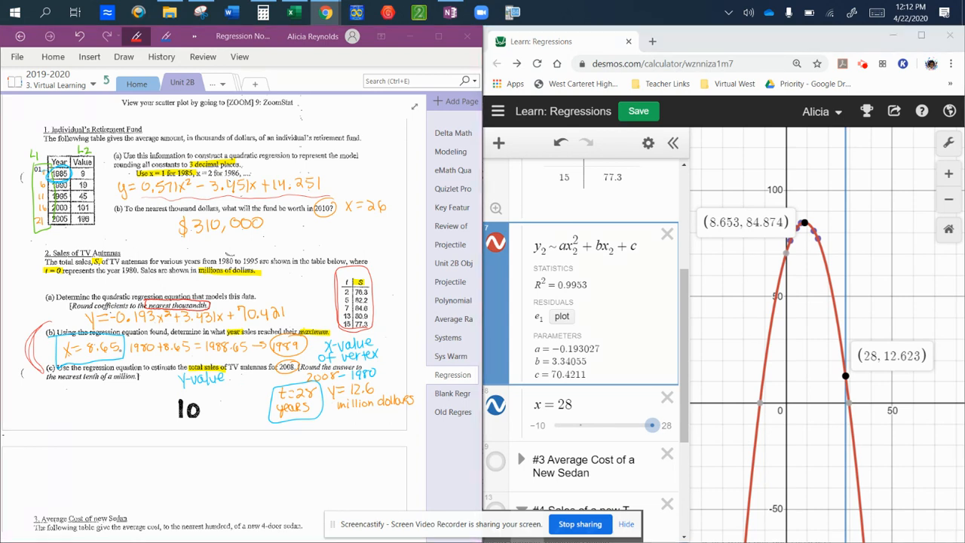
Bring problem 3, Average Cost of new Sedan, into view in the OneNote notes
scroll(204, 301, "down", 3)
scroll(205, 420, "down", 6)
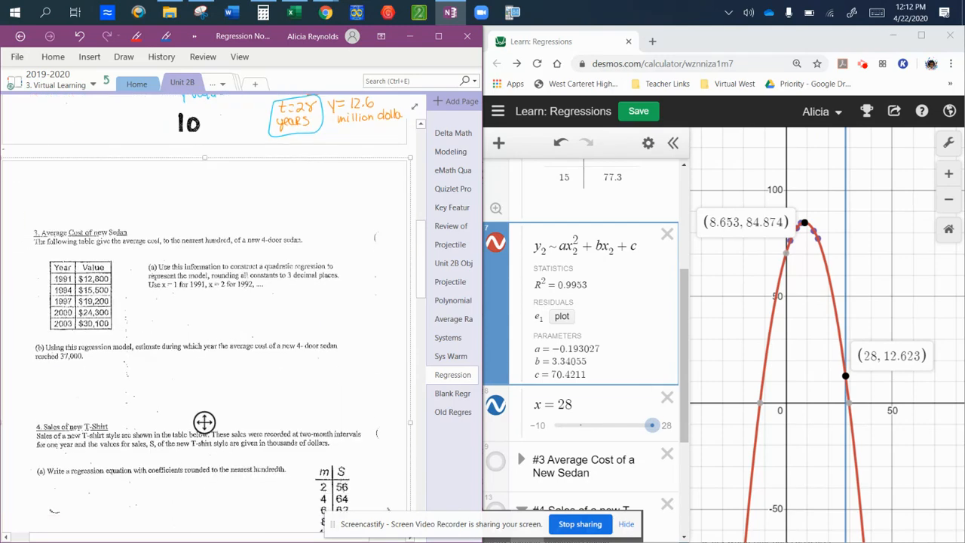